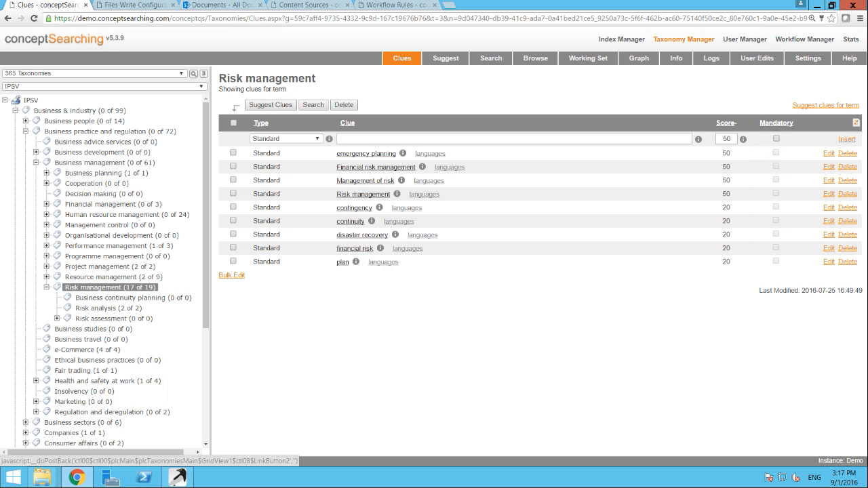
# - Upload Demand-pull inflation.docx, George Owen Squier.docx and Great Comet of 1811.docx from the WriteSample folder to the SharePoint Documents library
pyautogui.hotkey('ctrl', 'Tab')
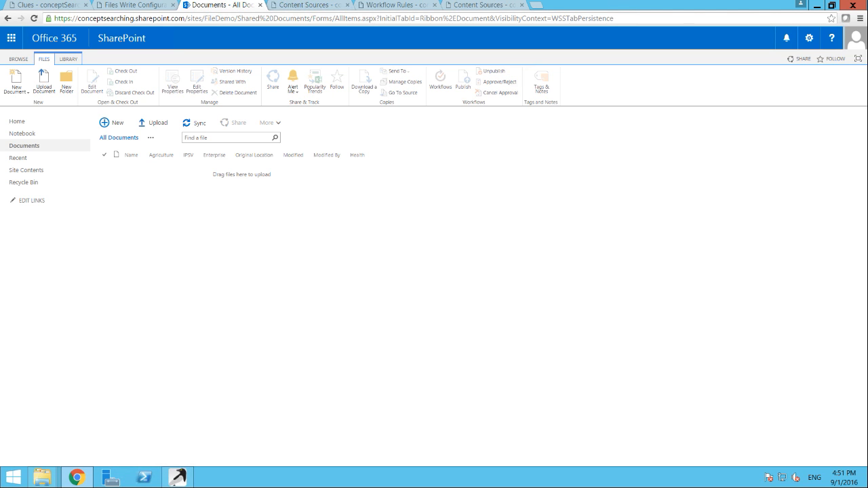
pyautogui.moveTo(42, 477)
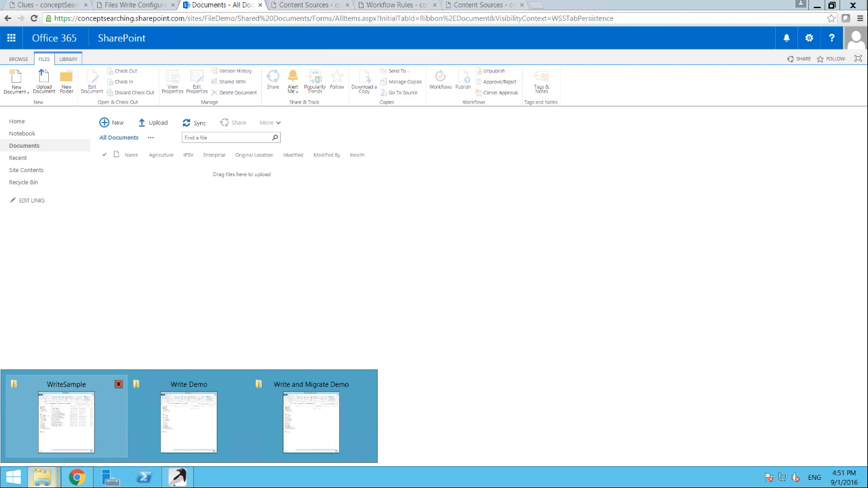
pyautogui.click(65, 413)
pyautogui.moveTo(212, 290); pyautogui.dragTo(583, 136)
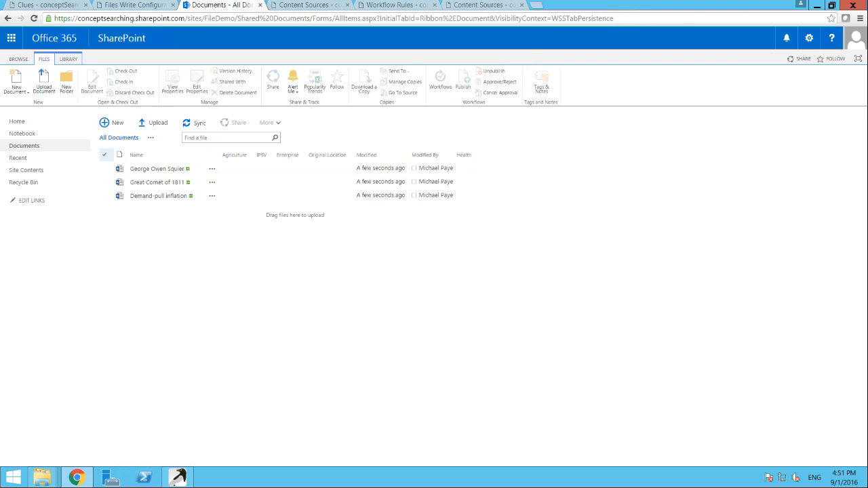
# - Delete the three uploaded documents from the SharePoint Documents library
pyautogui.click(104, 155)
pyautogui.click(233, 92)
pyautogui.press('Return')
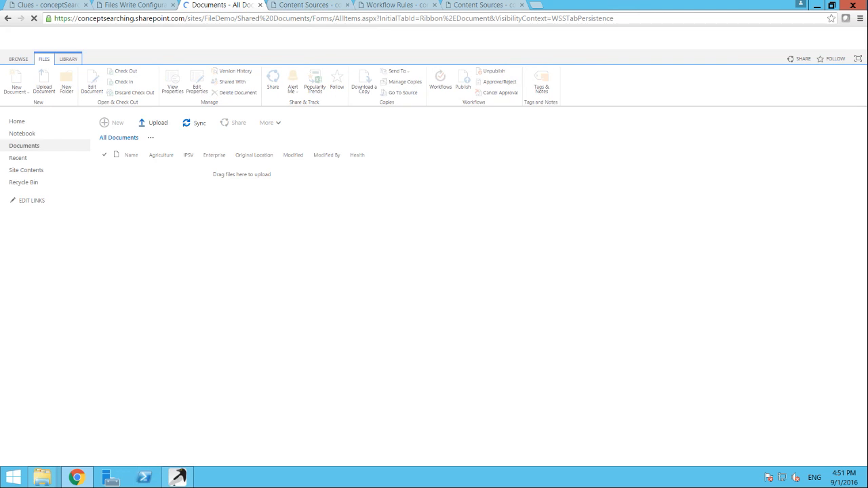
# - Copy all files from the WriteSample folder into the C:\Write Demo folder in File Explorer
pyautogui.moveTo(42, 477)
pyautogui.click(65, 420)
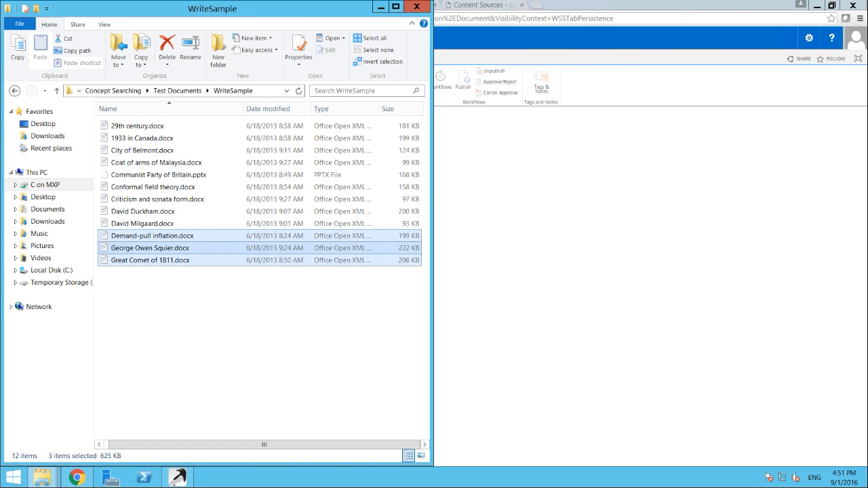
pyautogui.click(188, 421)
pyautogui.moveTo(202, 328); pyautogui.dragTo(644, 218)
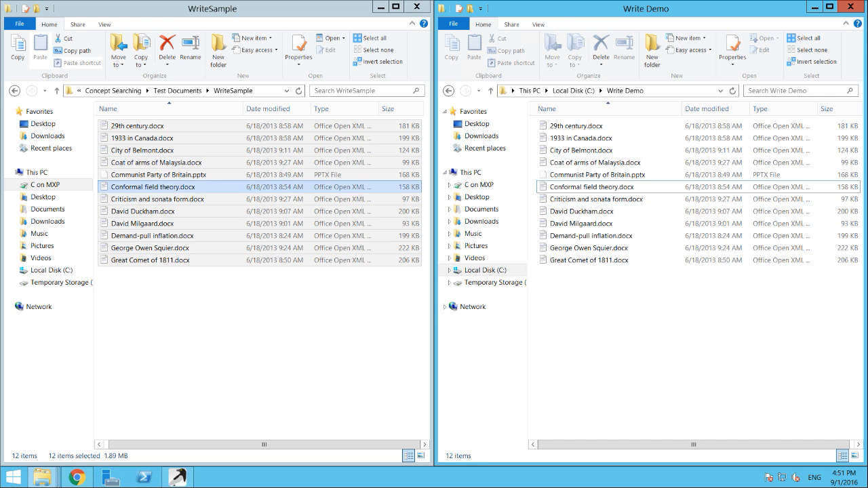
# - Check the indexing and classification status of the C:\Write Demo content source in conceptSearching and refresh its page list
pyautogui.click(77, 477)
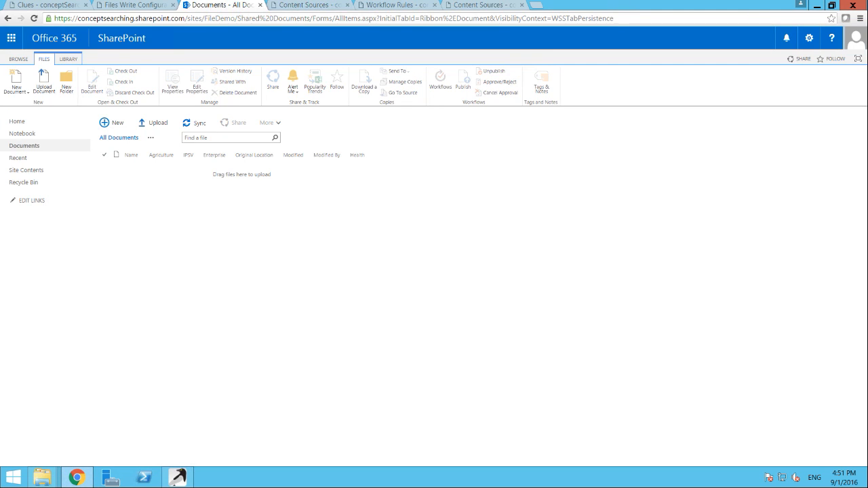
pyautogui.click(319, 5)
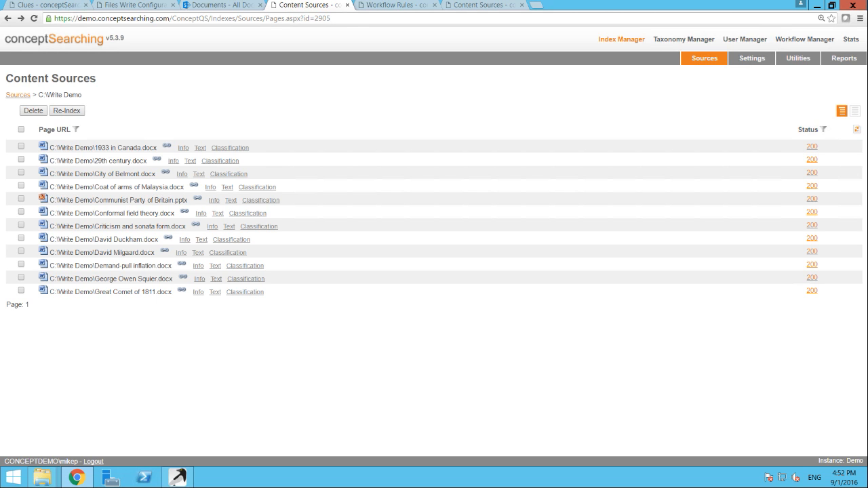
pyautogui.click(856, 128)
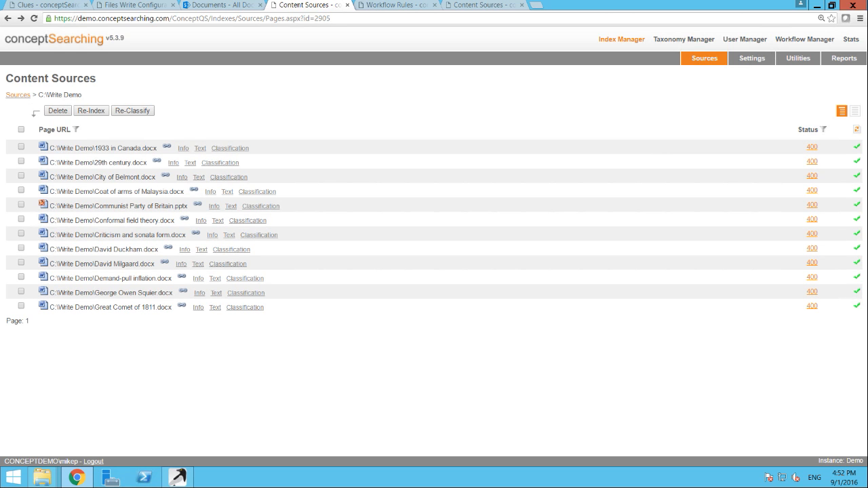
# - Upload all classified files from the C:\Write Demo folder to the SharePoint Documents library
pyautogui.moveTo(42, 478)
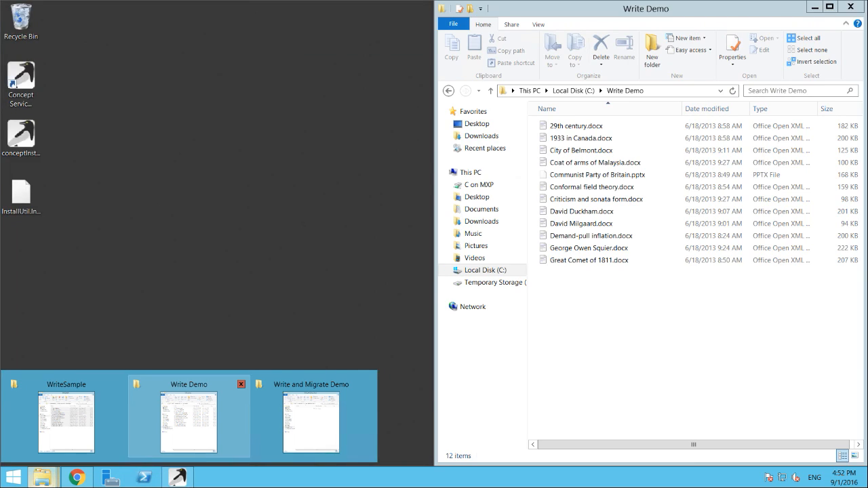
pyautogui.click(189, 420)
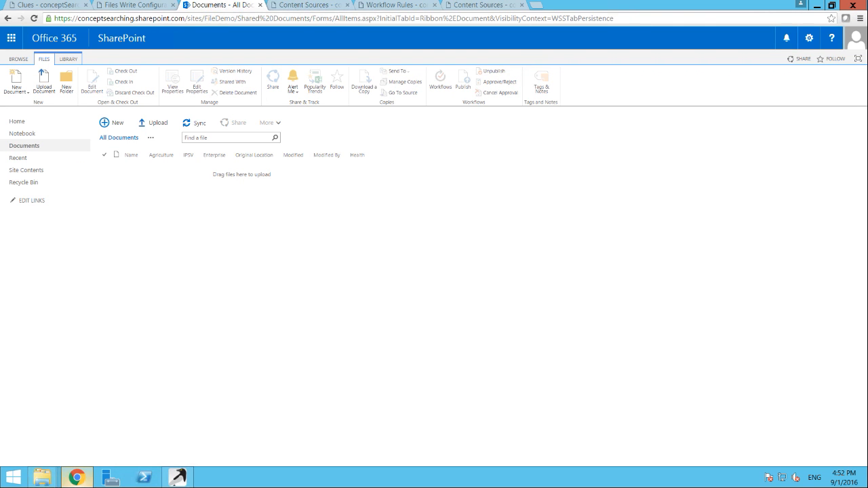
pyautogui.moveTo(42, 477)
pyautogui.click(189, 417)
pyautogui.moveTo(601, 339); pyautogui.dragTo(278, 132)
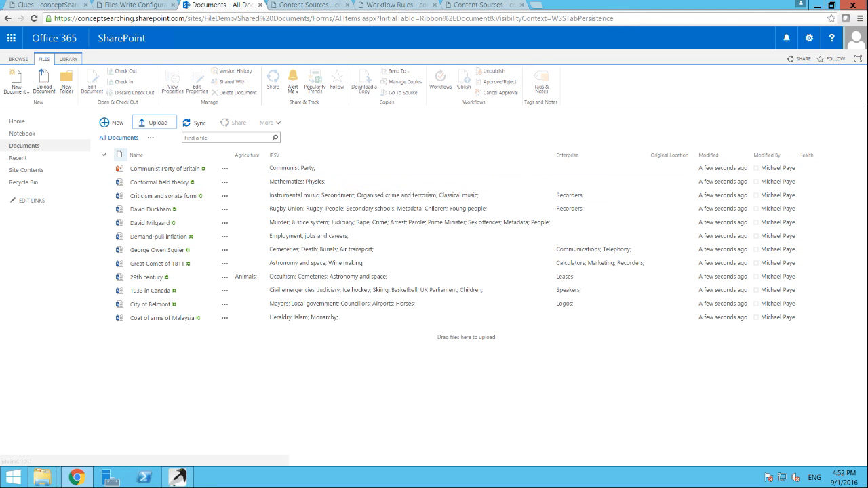
# - Send all documents in the SharePoint Documents library to the site Recycle Bin
pyautogui.click(105, 155)
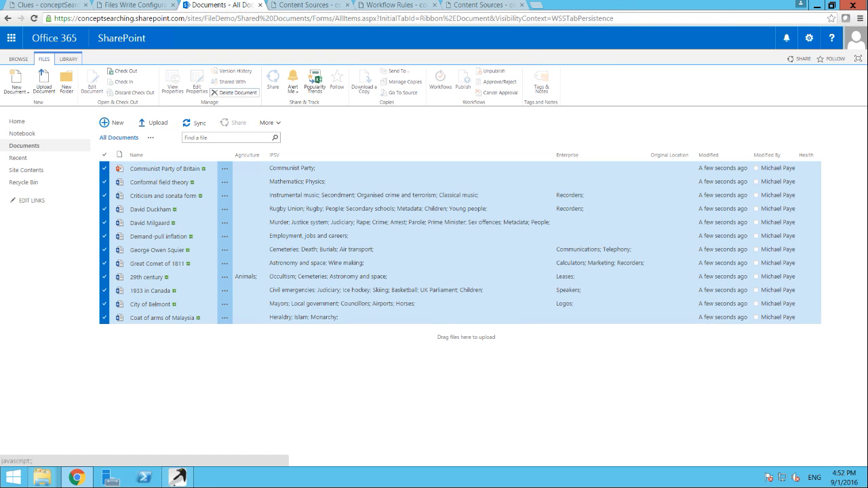
pyautogui.click(234, 92)
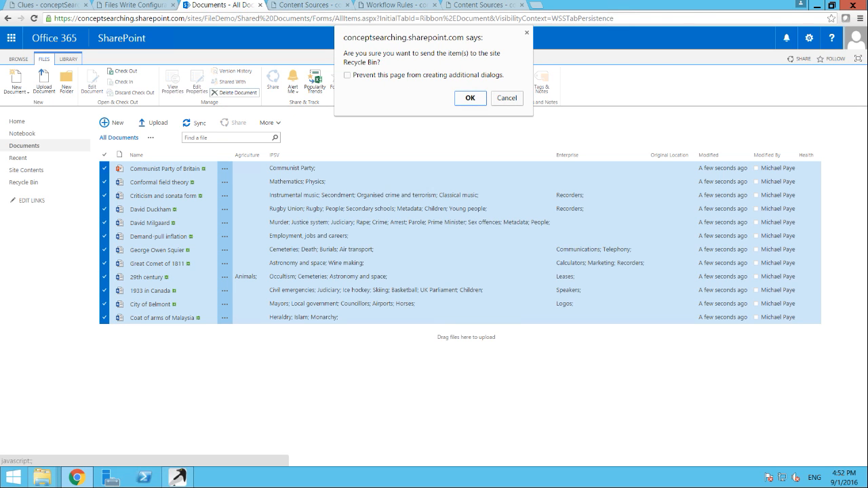
pyautogui.press('Return')
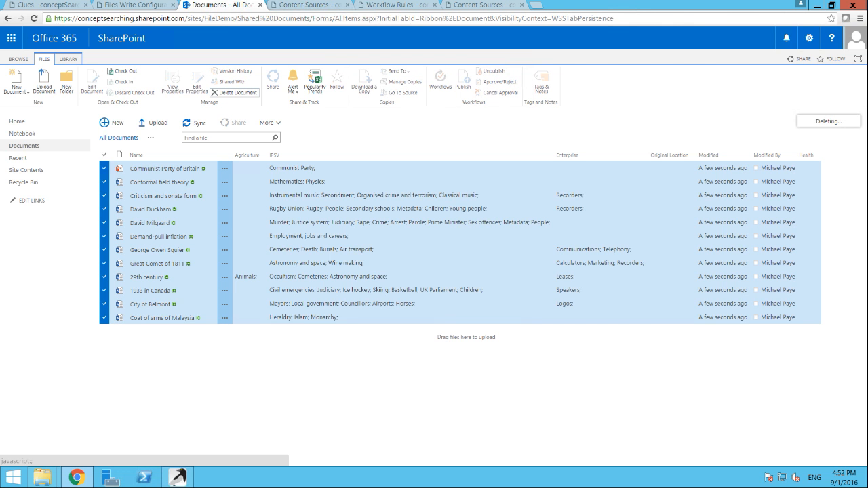
# - Copy George Owen Squier.docx and Great Comet of 1811.docx from WriteSample into the C:\Write and Migrate Demo folder
pyautogui.click(43, 477)
pyautogui.click(66, 420)
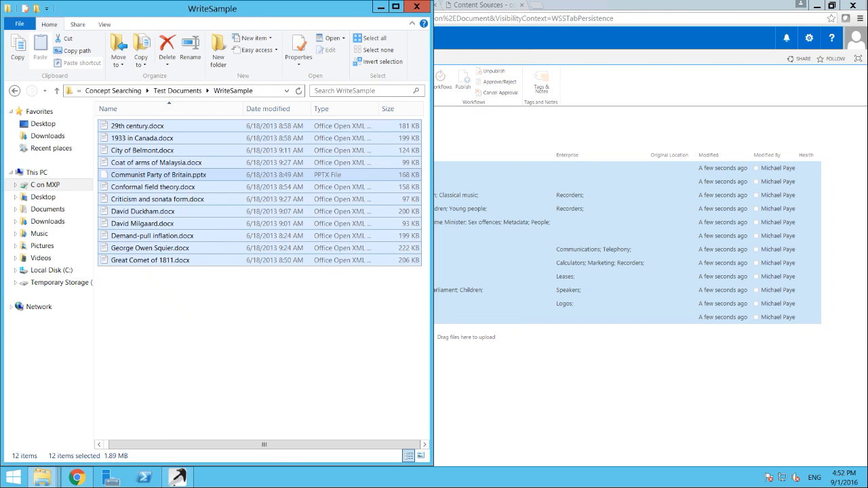
pyautogui.click(43, 477)
pyautogui.click(310, 420)
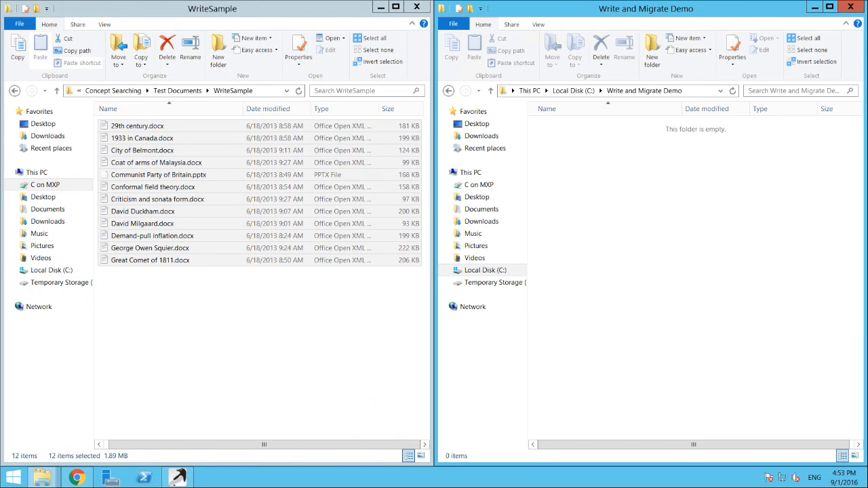
pyautogui.click(192, 325)
pyautogui.moveTo(192, 325); pyautogui.dragTo(644, 244)
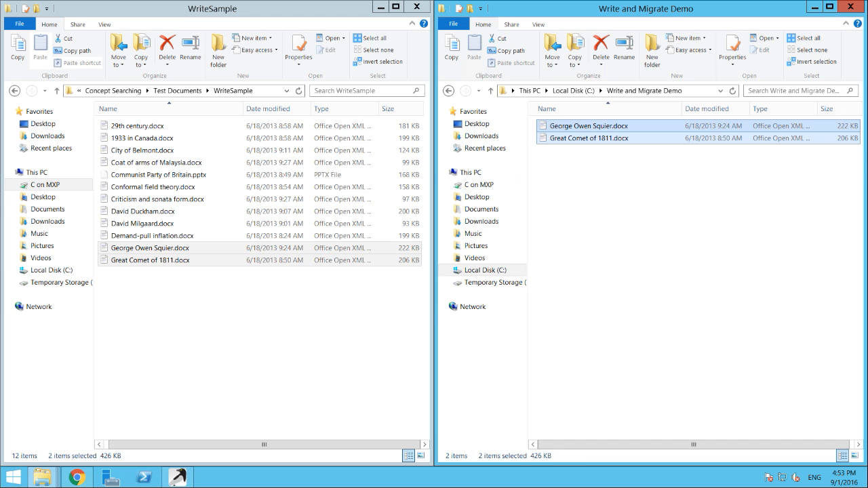
# - Review the write and Migrate workflow rule and the C:\Write and Migrate Demo content source in conceptSearching
pyautogui.click(77, 477)
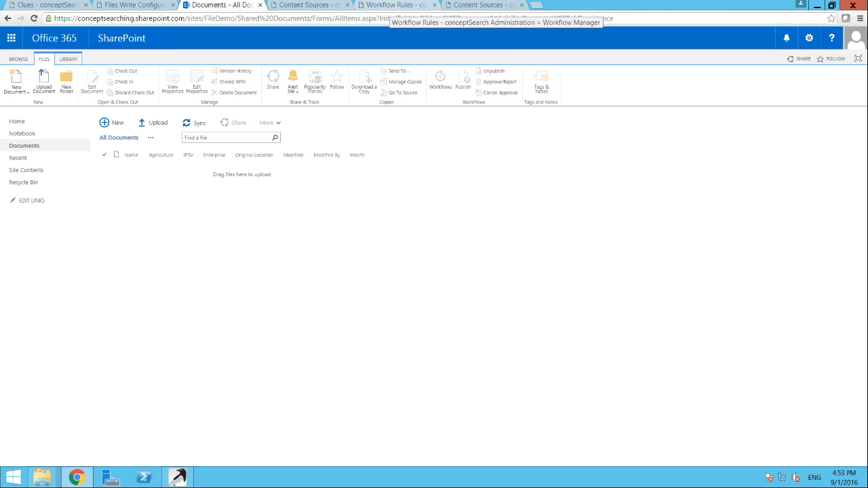
pyautogui.click(393, 5)
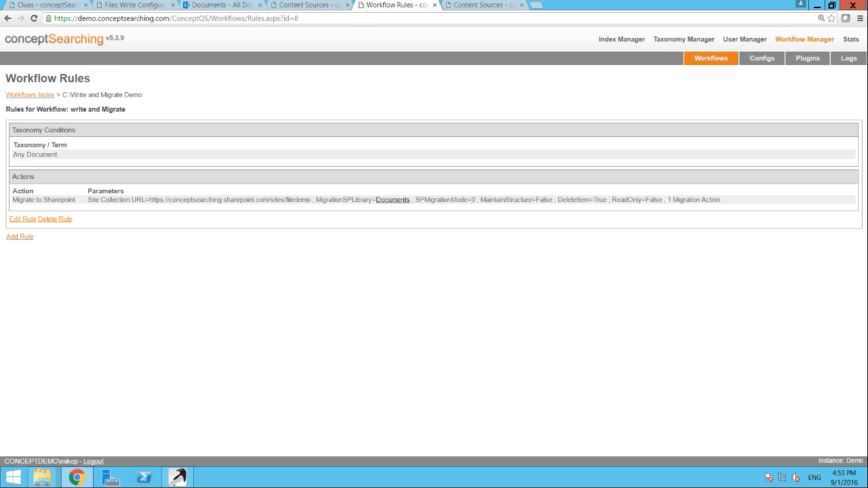
pyautogui.click(462, 6)
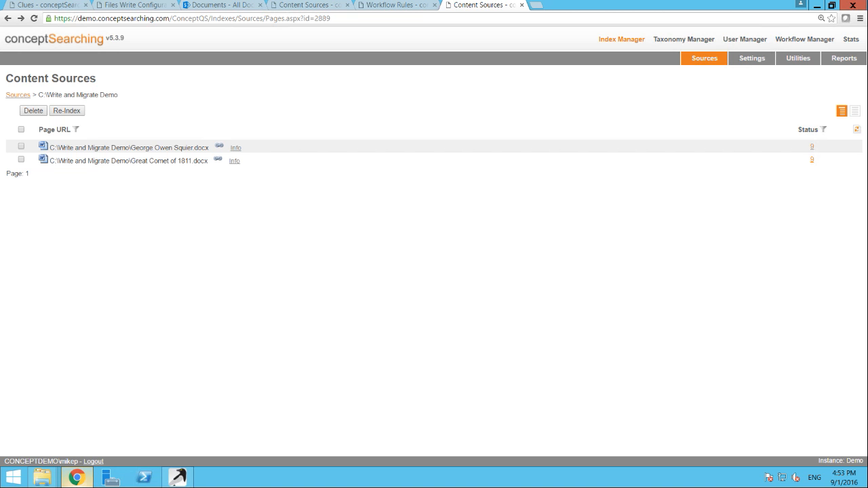
# - Check whether the C:\Write and Migrate Demo files have moved by inspecting the folder and reloading the SharePoint Documents library
pyautogui.moveTo(42, 477)
pyautogui.click(311, 421)
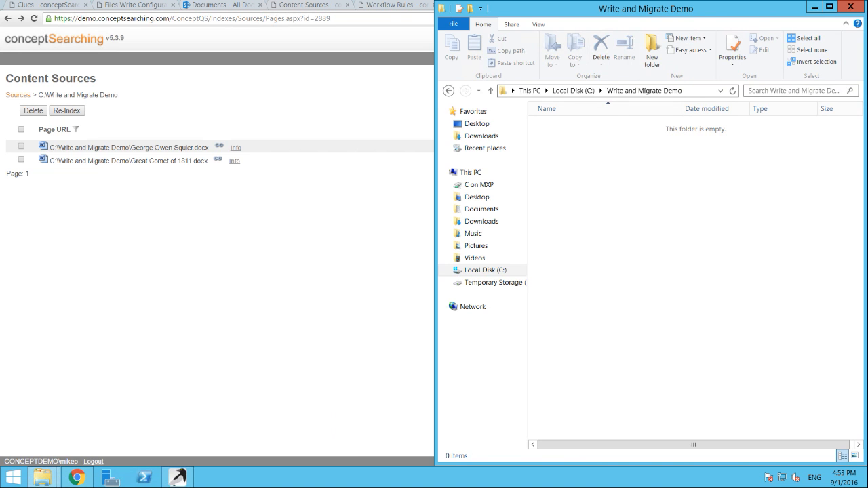
pyautogui.moveTo(655, 217); pyautogui.dragTo(568, 113)
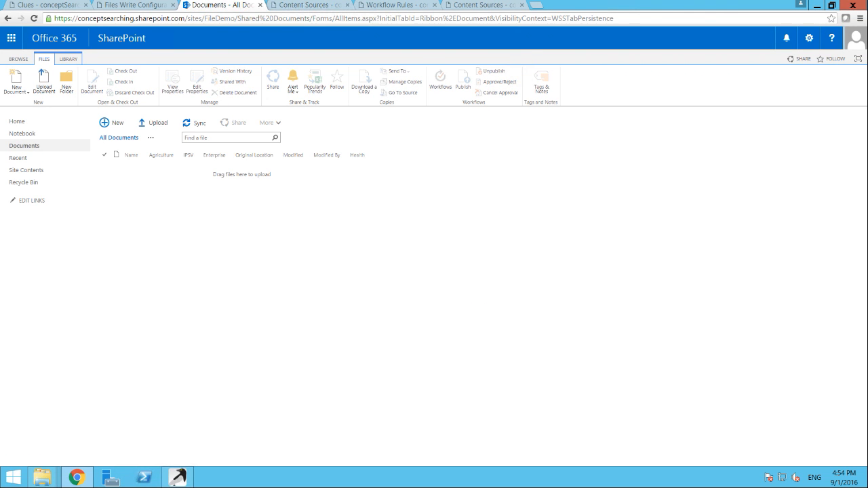
pyautogui.press('F5')
pyautogui.press('Return')
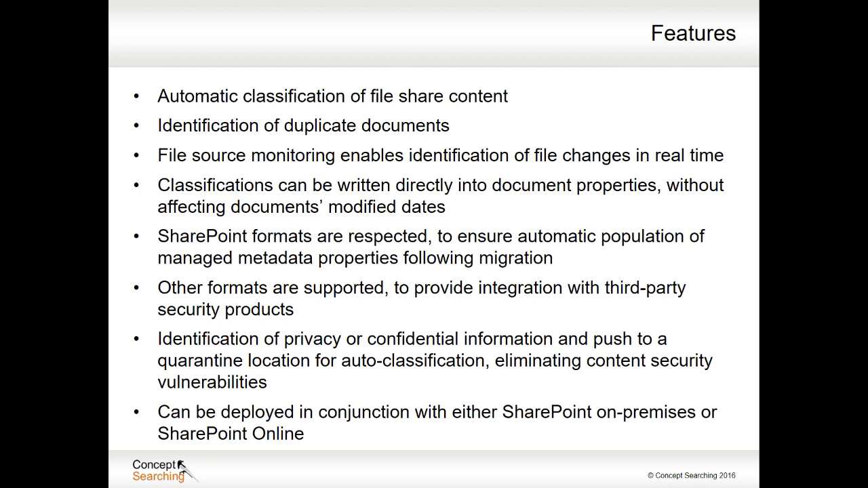
pyautogui.press('Right')
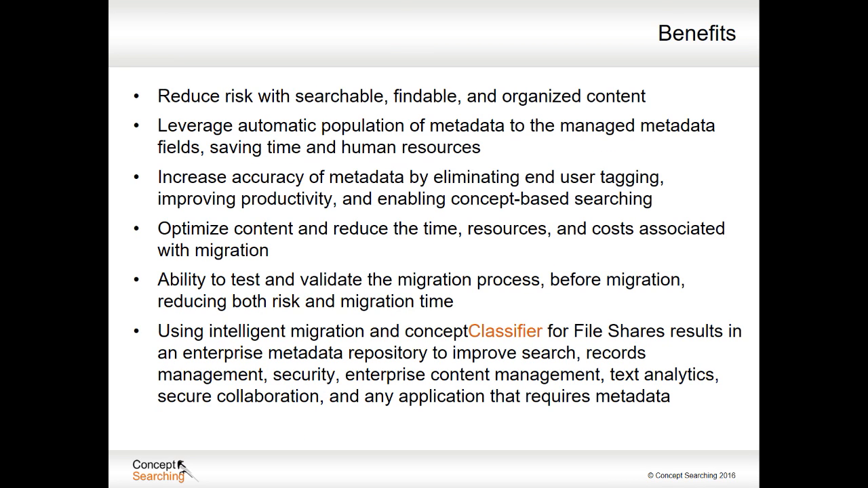